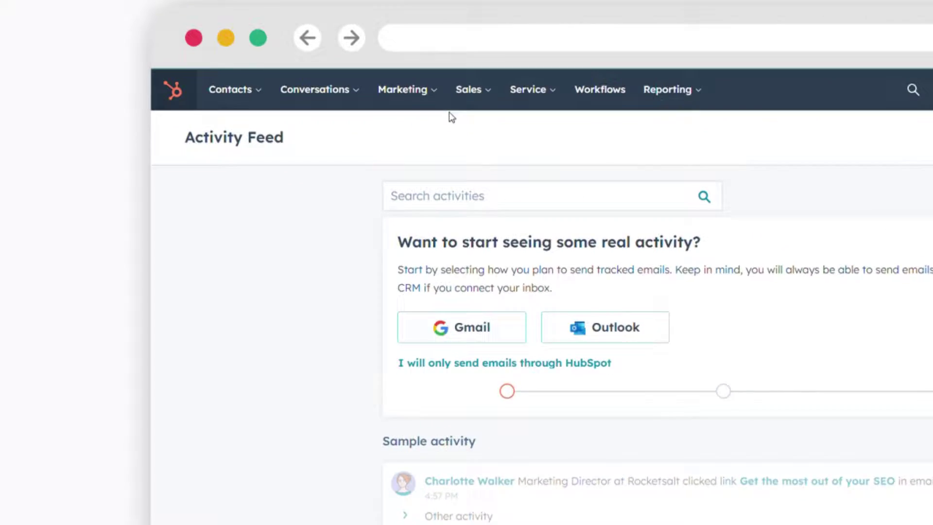
Open the Registration form in the editor from Marketing > Lead Capture > Forms
click(275, 102)
mouse_move(462, 394)
mouse_move(447, 427)
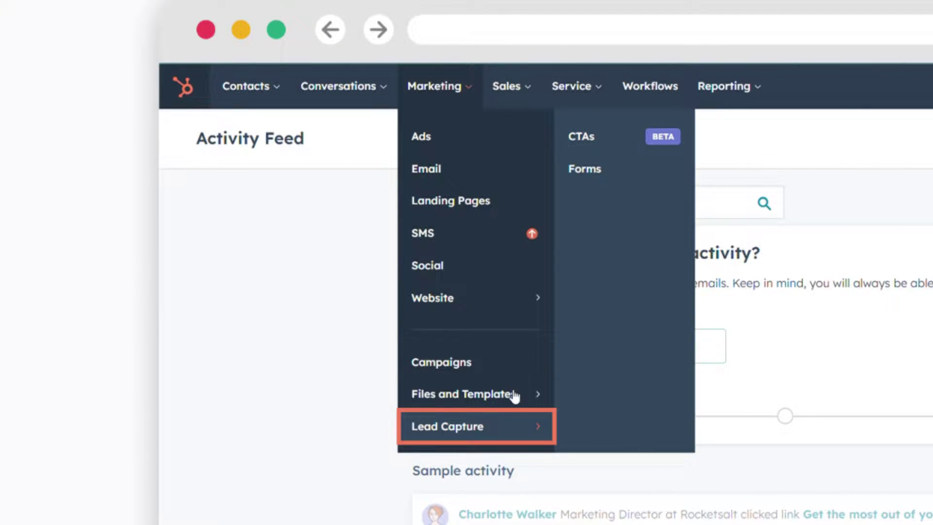
click(591, 174)
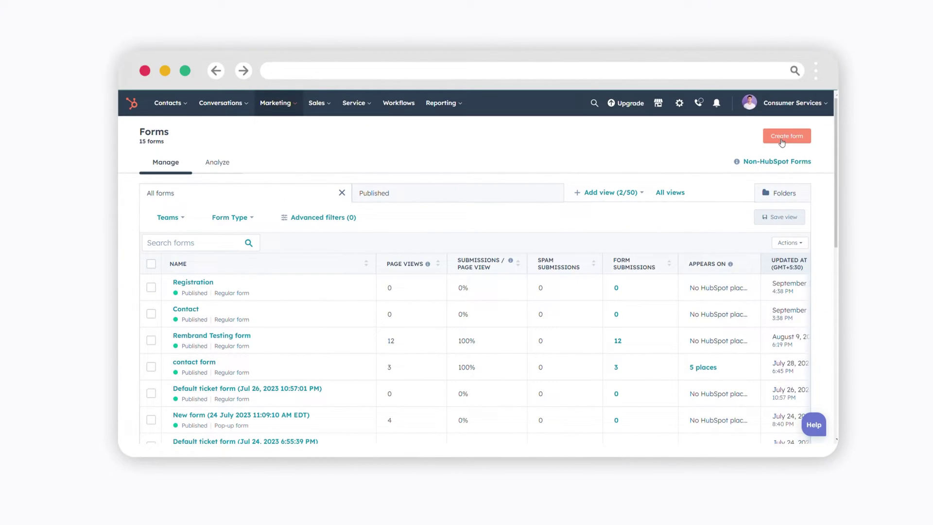
click(284, 287)
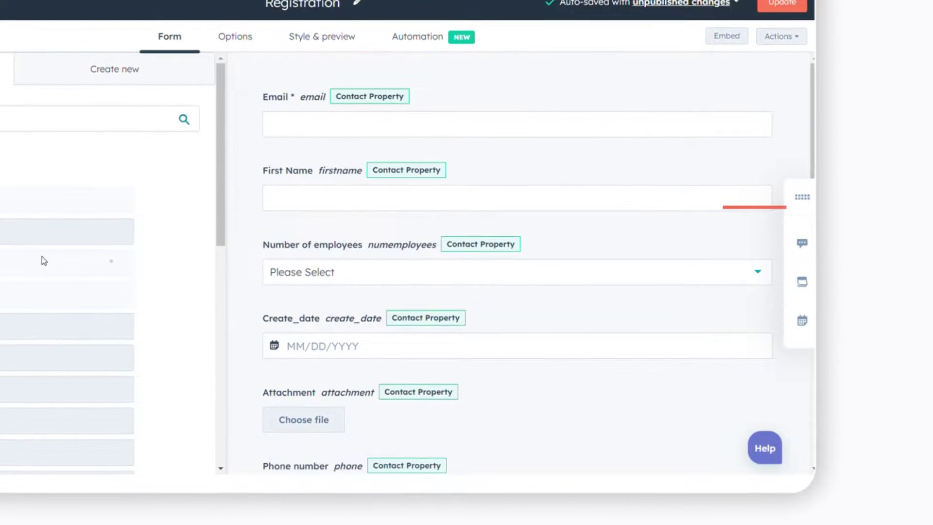
Delete the 25-50 option from the Number of employees dropdown and publish the form
click(496, 288)
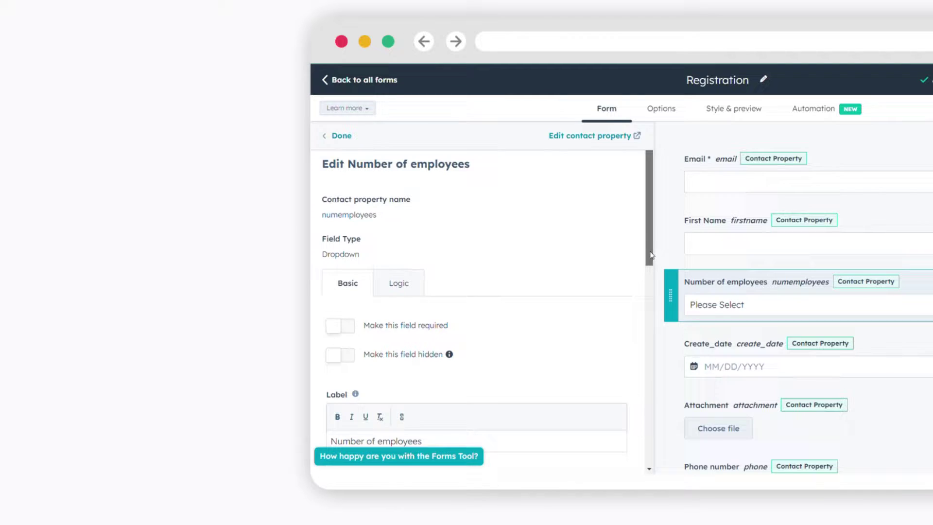
scroll(474, 292, down, 5)
scroll(473, 292, down, 3)
scroll(474, 292, down, 2)
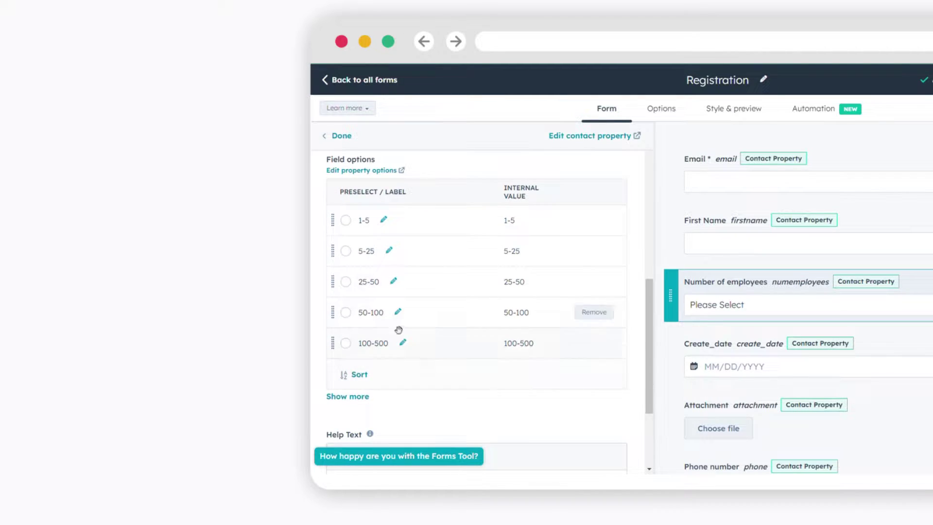
click(345, 281)
click(595, 281)
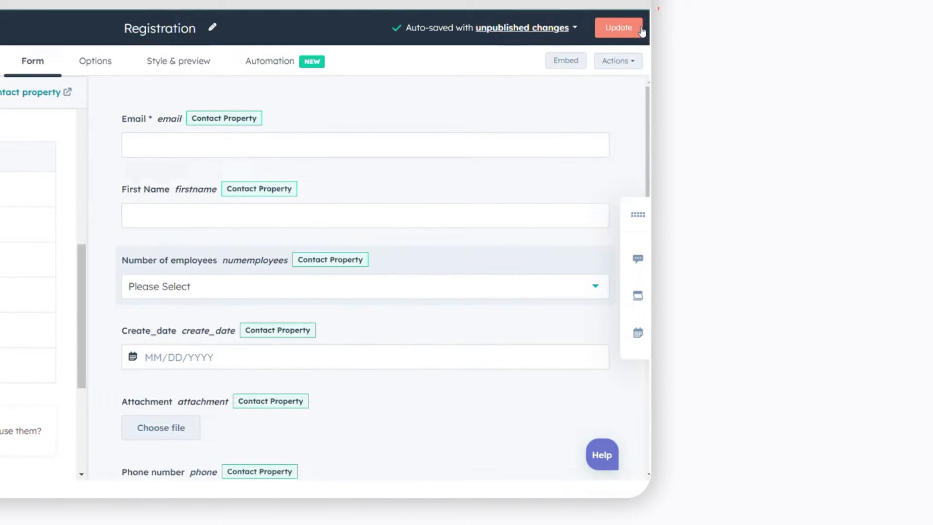
click(624, 27)
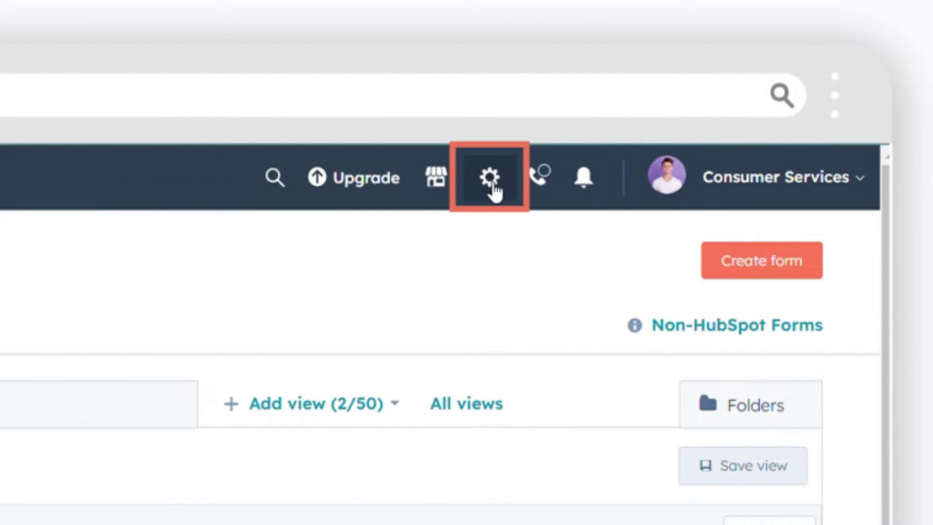
Open Settings > Properties and search contact properties for 'conversation'
click(490, 177)
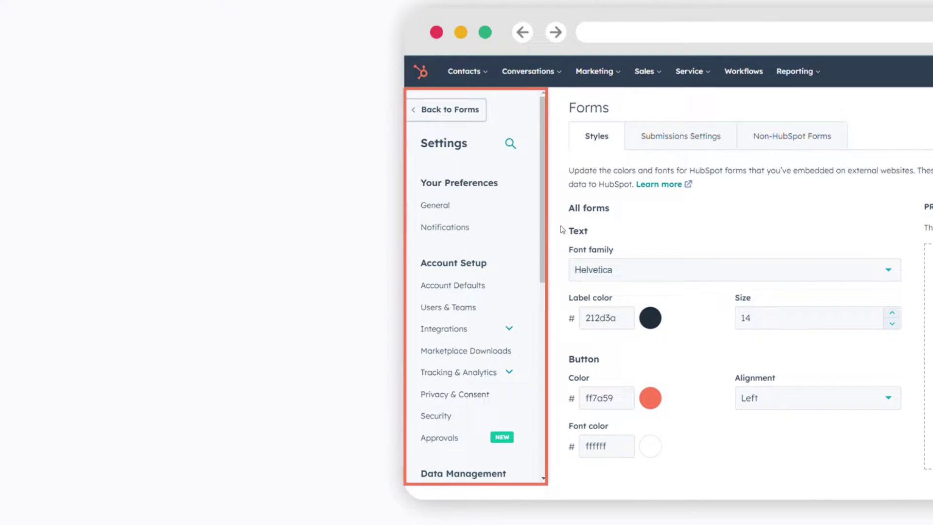
scroll(532, 291, down, 5)
scroll(516, 282, down, 3)
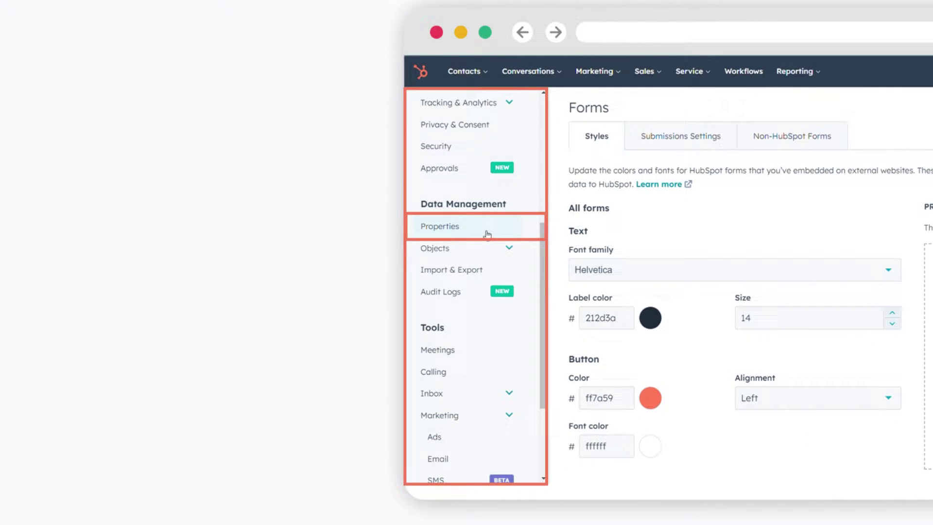
click(487, 234)
click(510, 268)
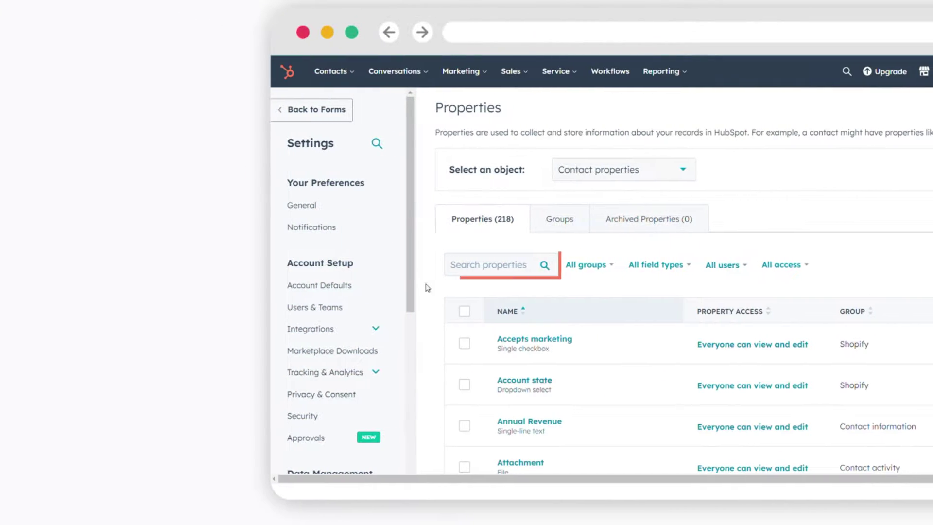
text(converso)
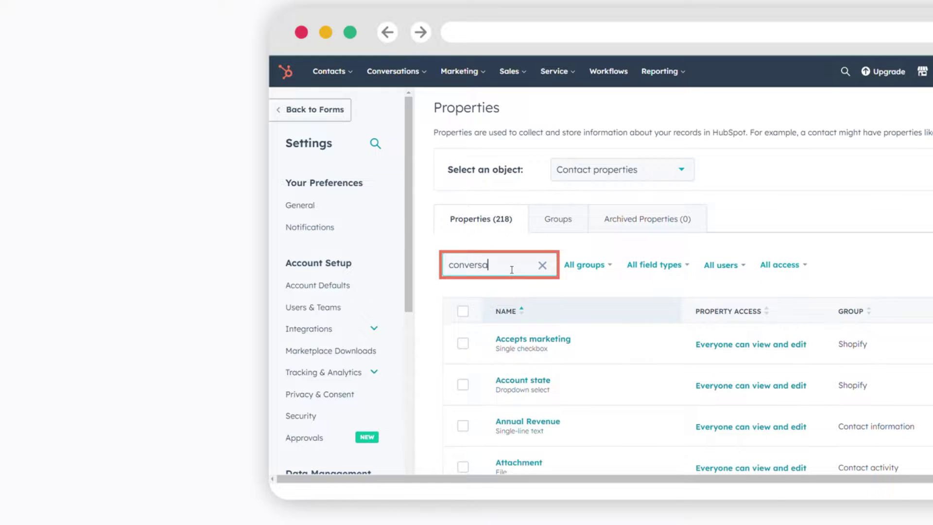
text(tion)
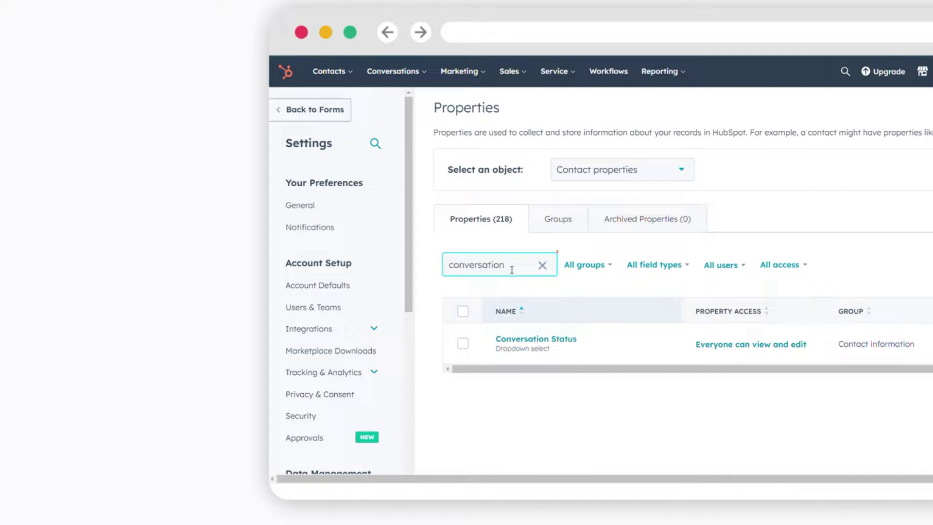
mouse_move(576, 347)
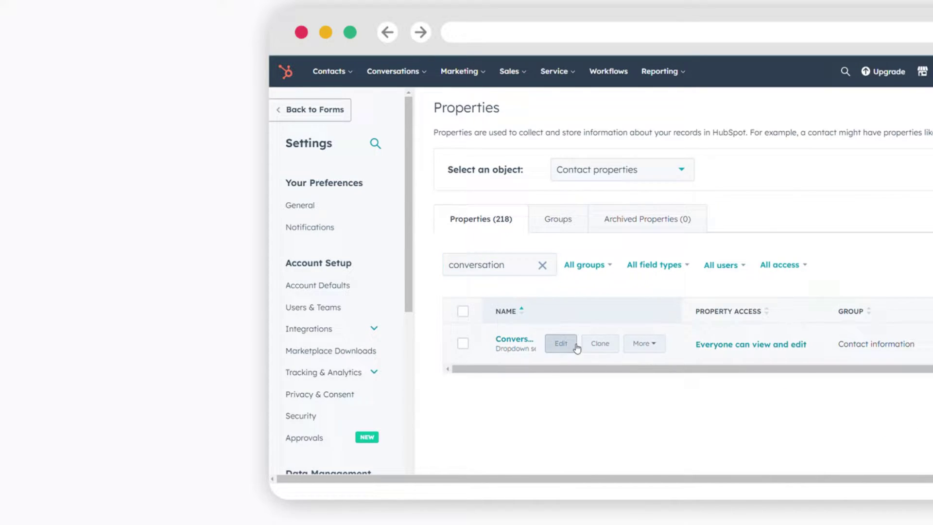
Add an 'on hold' option to the Conversation Status property and save it
click(561, 343)
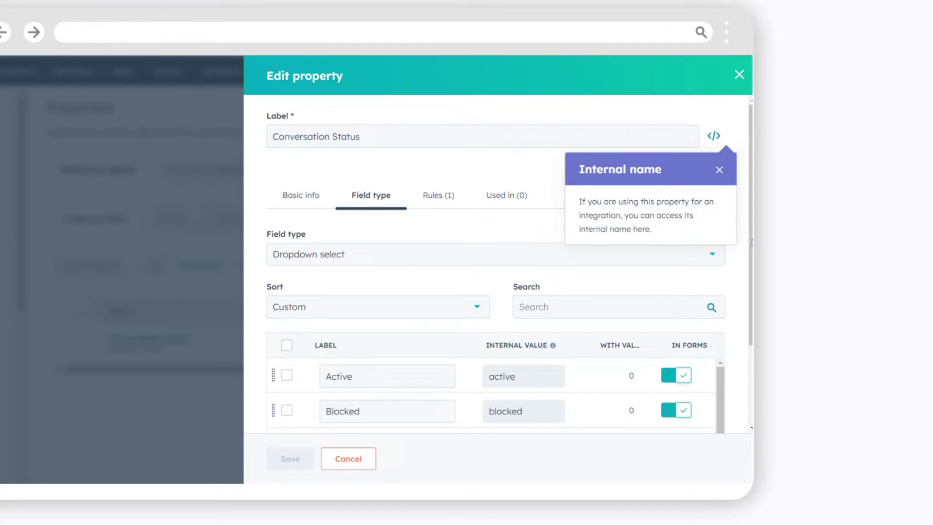
scroll(495, 328, down, 3)
scroll(495, 328, down, 2)
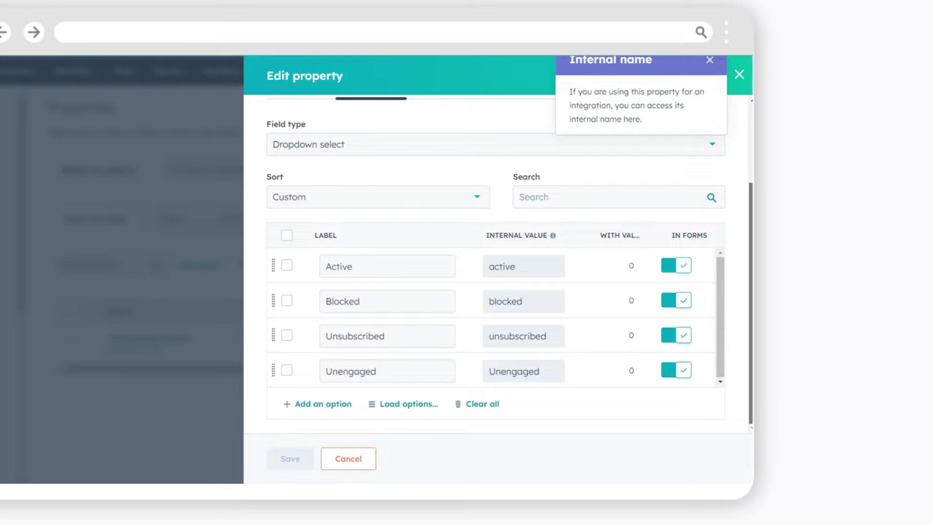
click(321, 405)
text(on hol)
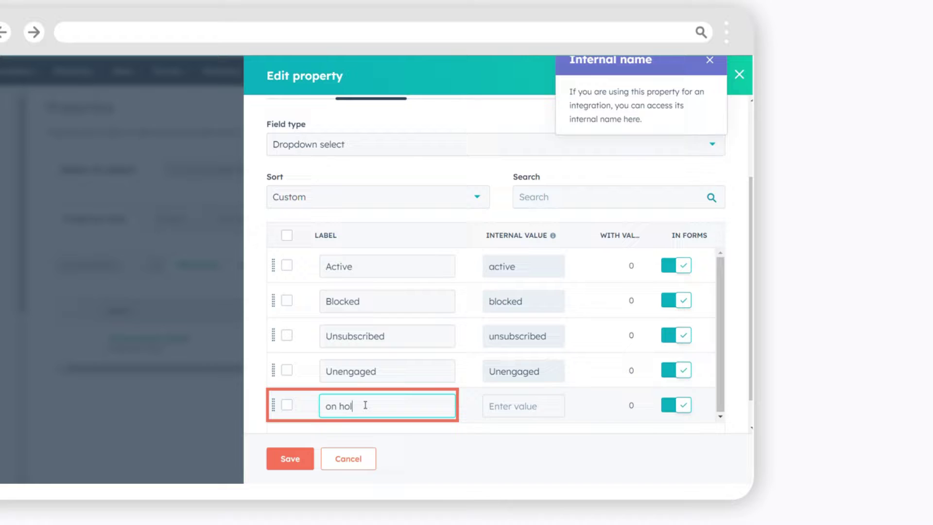
text(d)
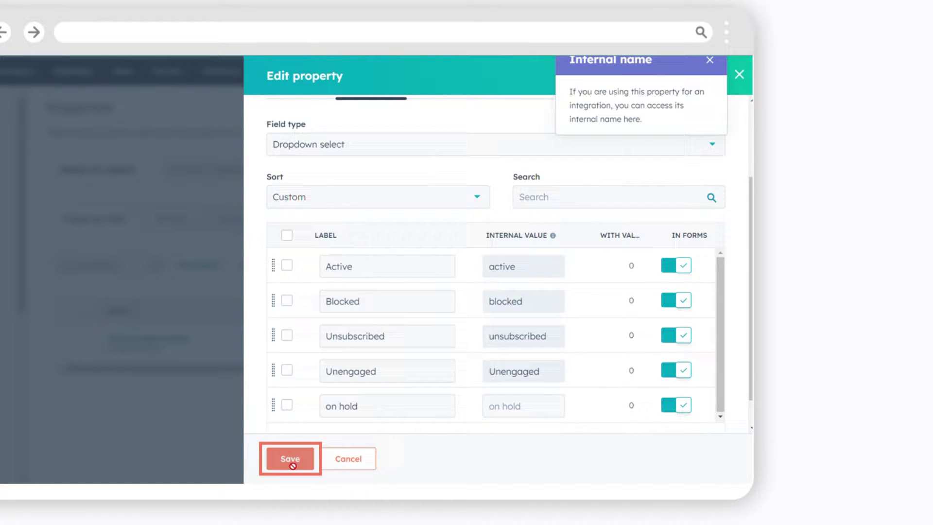
click(290, 458)
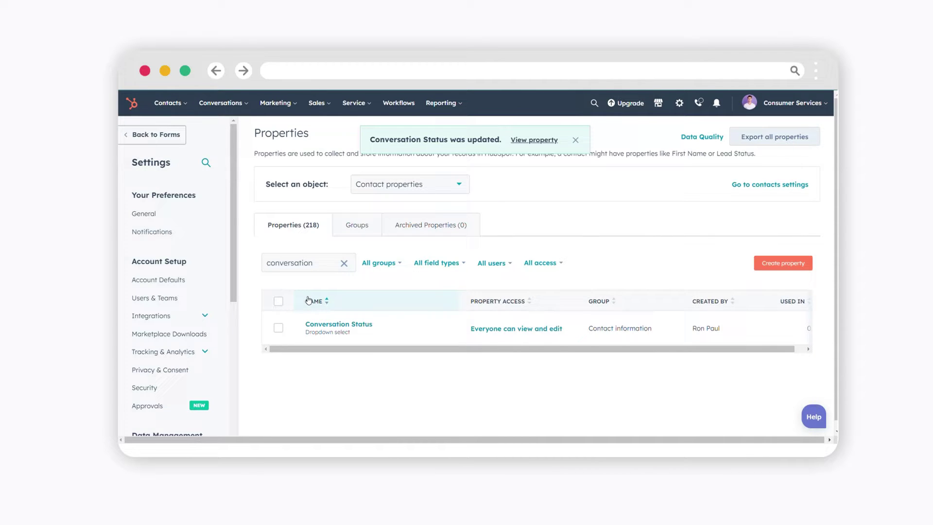
Return to the forms list and reopen the Registration form editor
click(275, 103)
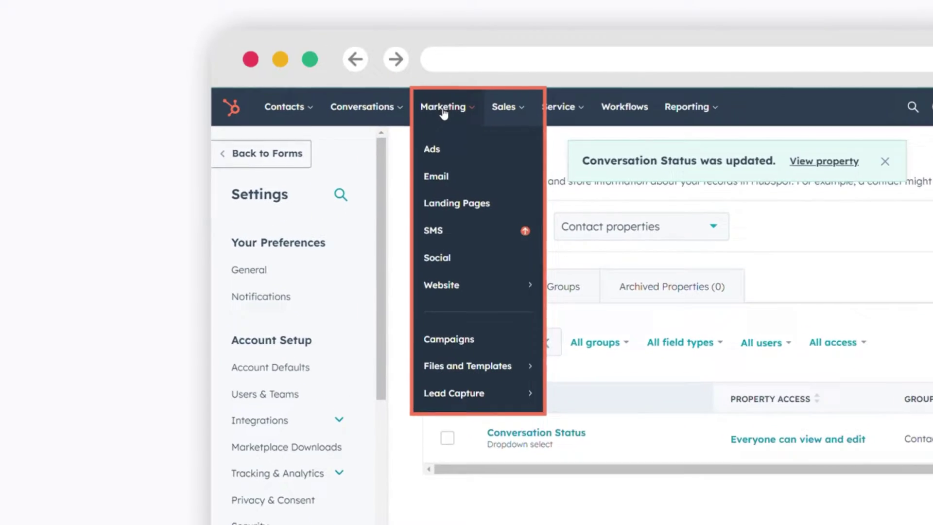
click(610, 179)
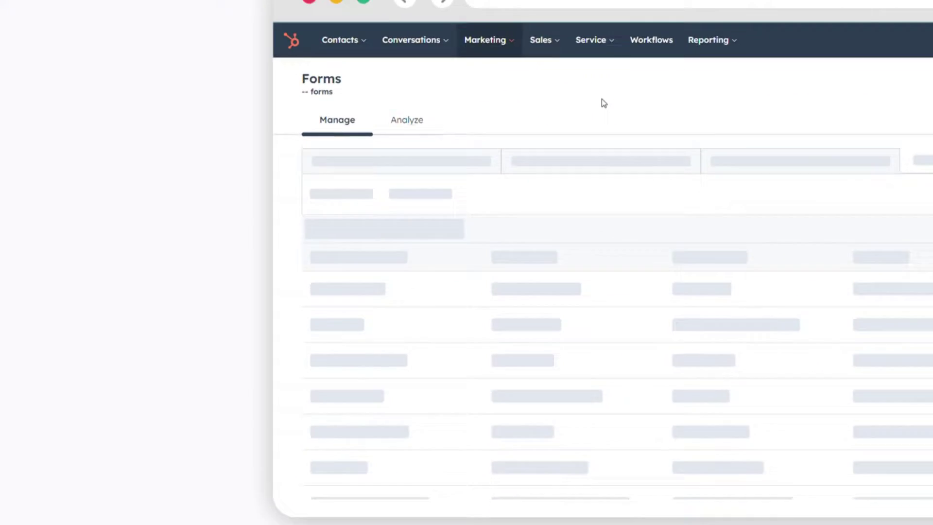
click(495, 245)
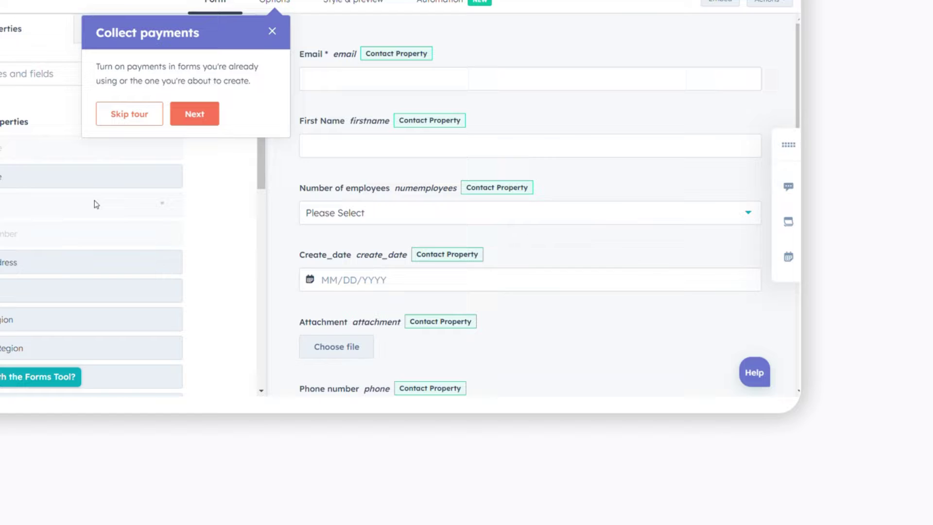
Set the Create_date field's date format to DD-MM-YYYY and publish the form
click(353, 281)
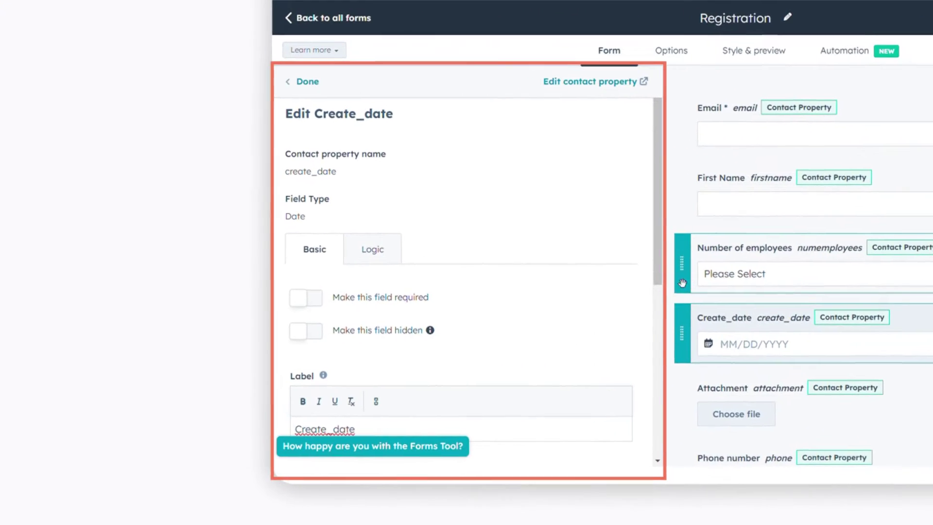
drag(658, 189, 656, 438)
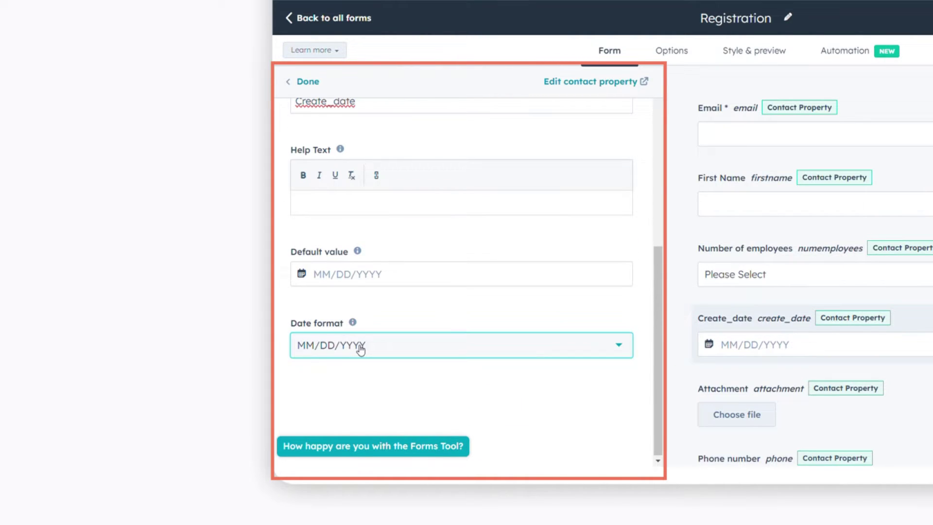
click(359, 349)
click(344, 255)
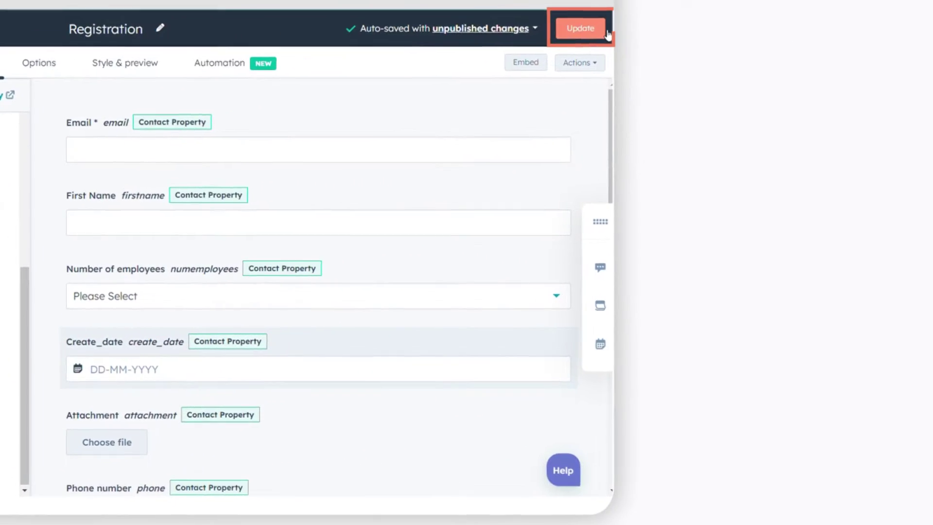
click(801, 112)
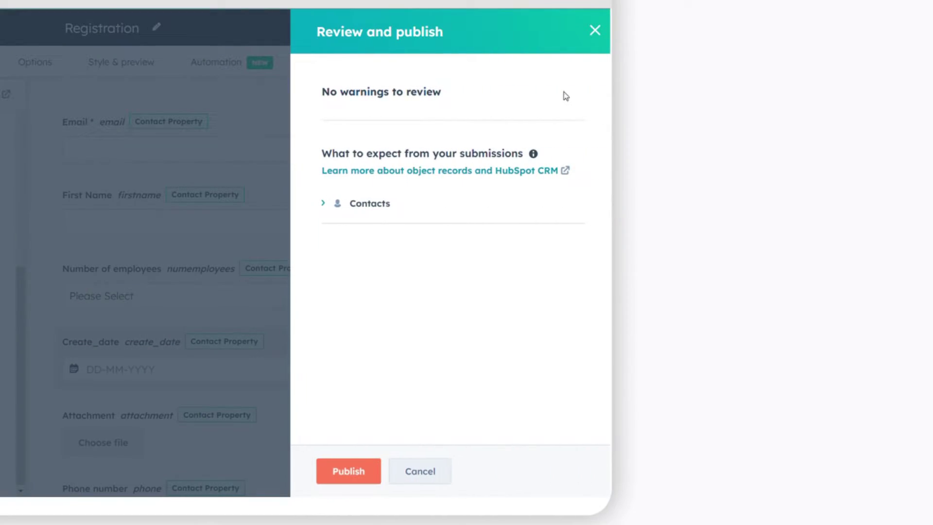
click(349, 471)
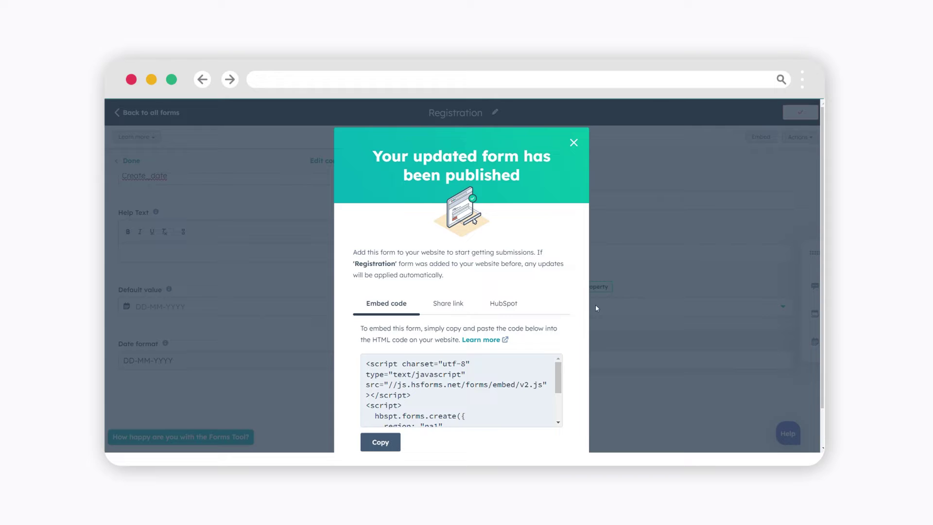
Dismiss the publish confirmation and enable multiple file uploads on the Attachment field
click(573, 143)
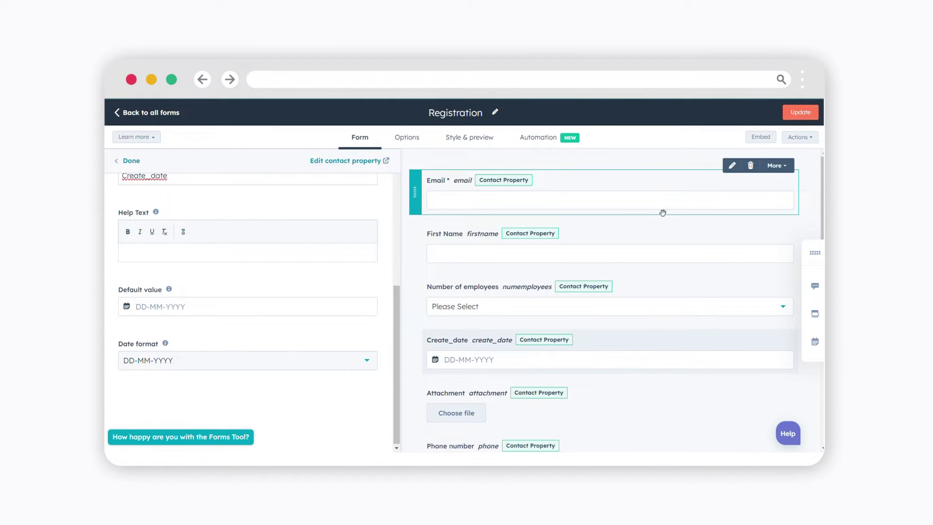
scroll(605, 329, down, 2)
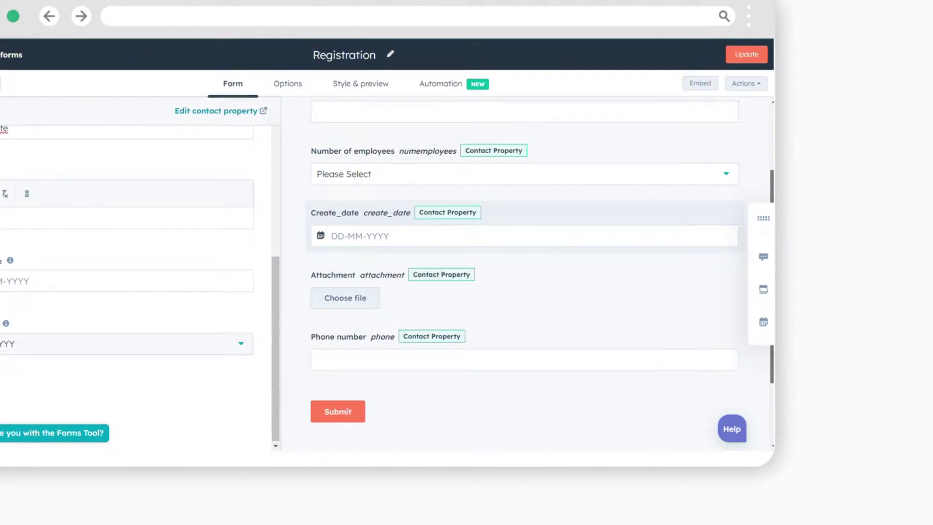
mouse_move(610, 404)
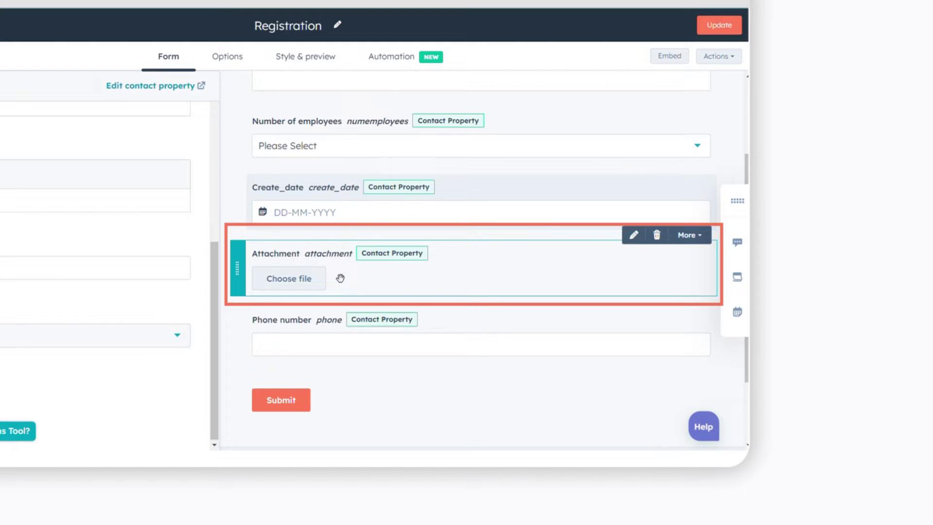
click(340, 278)
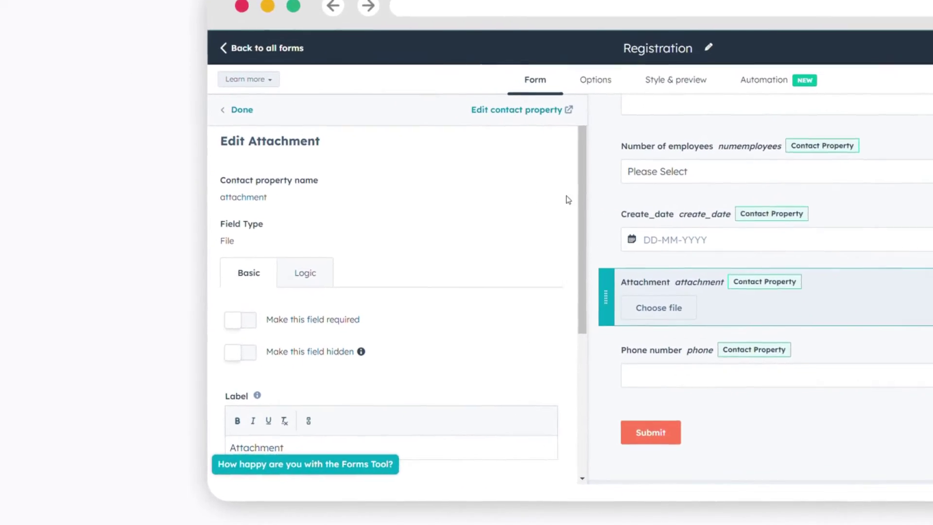
drag(582, 197, 582, 379)
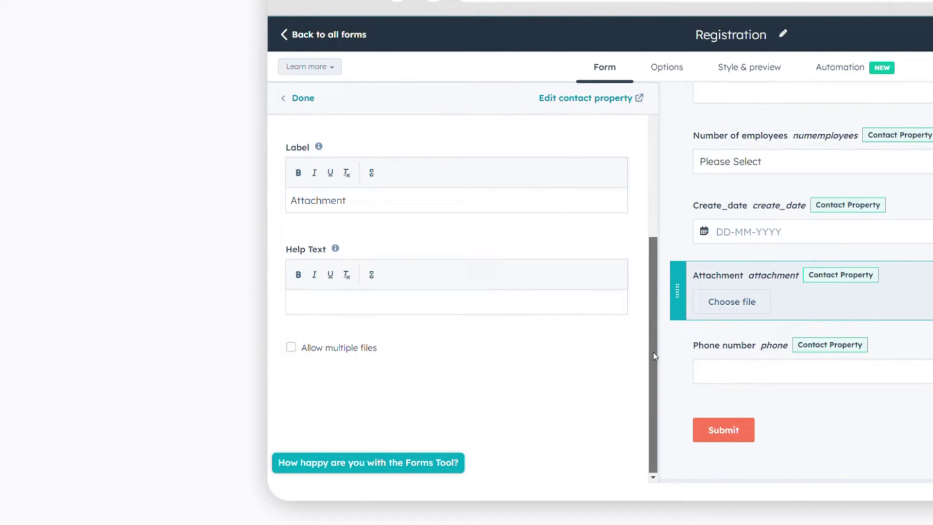
click(291, 348)
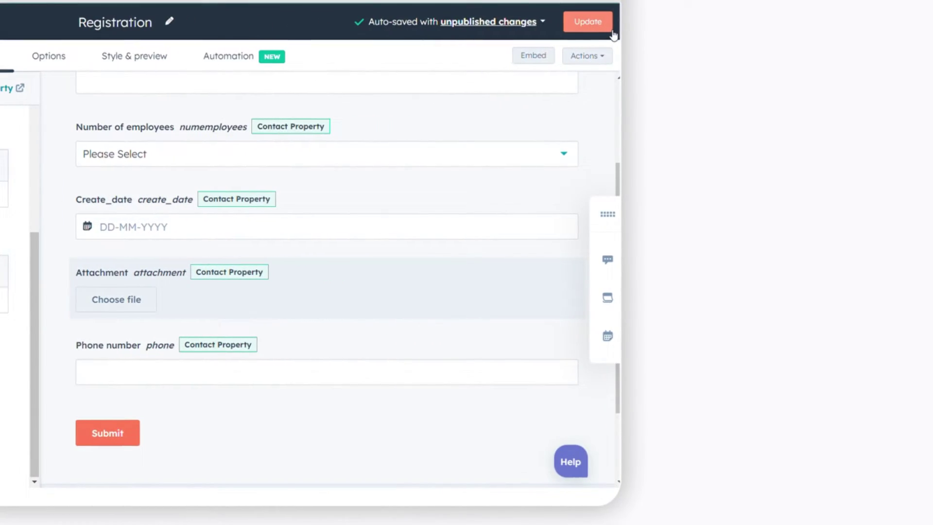
Publish the updated Registration form and close the confirmation
click(588, 21)
click(361, 461)
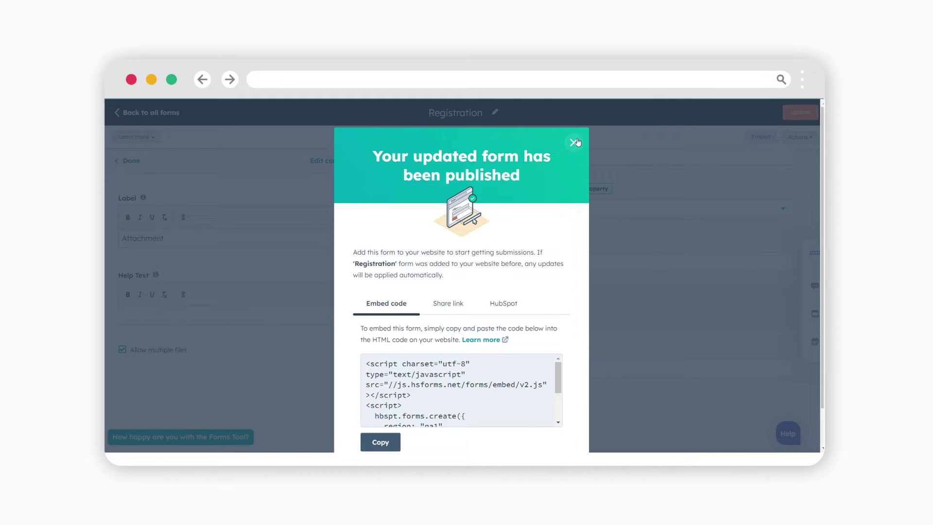
click(574, 142)
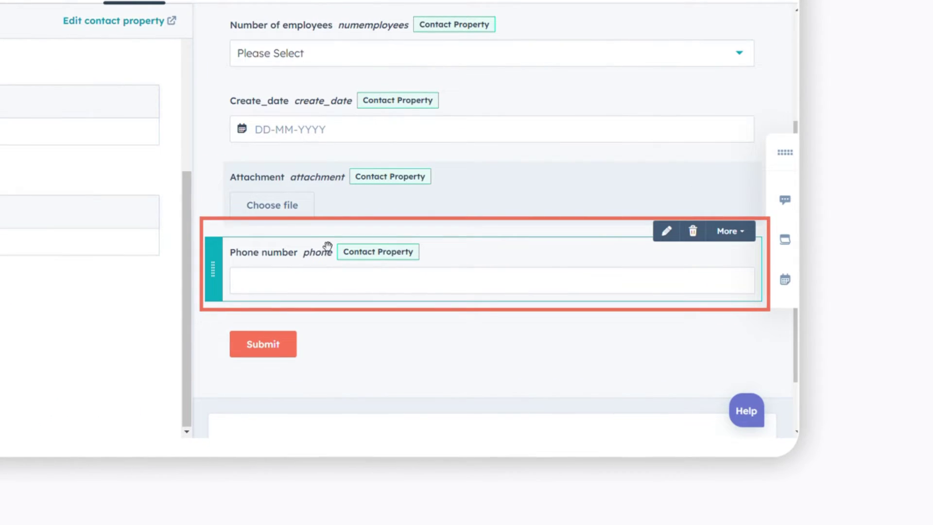
Limit the Phone number field to a minimum length of 10 and maximum of 12
click(283, 277)
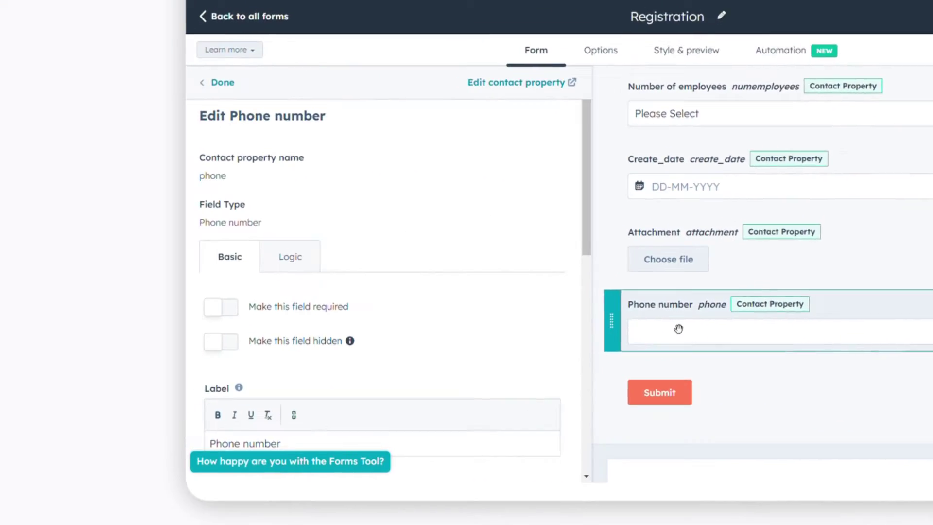
scroll(558, 240, down, 4)
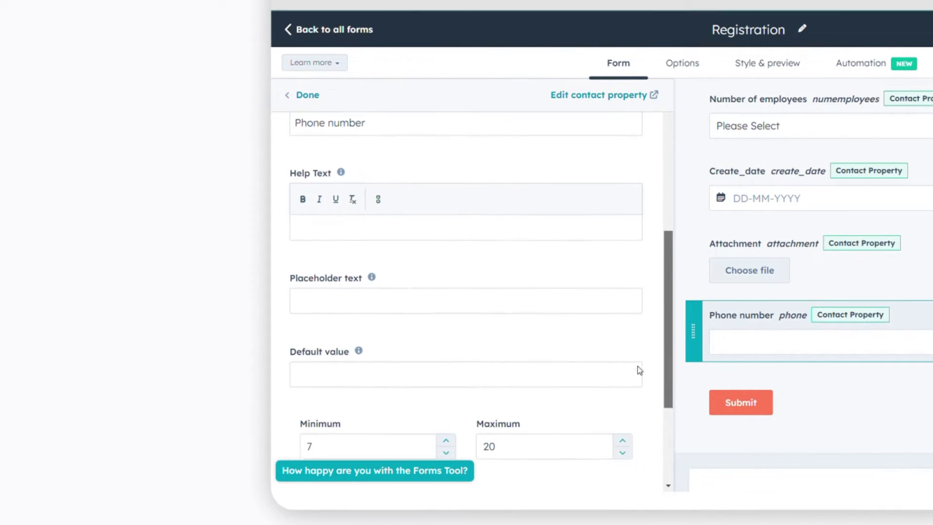
scroll(637, 371, down, 3)
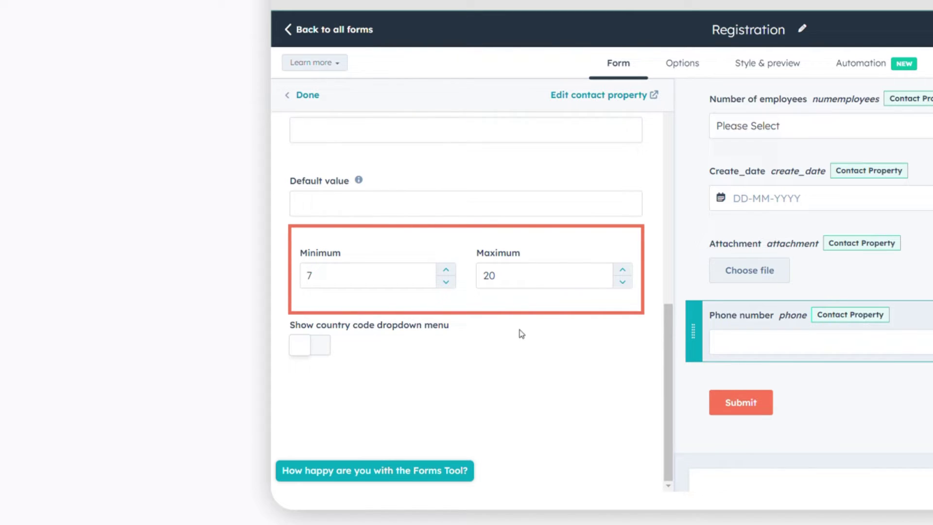
click(452, 280)
text(9)
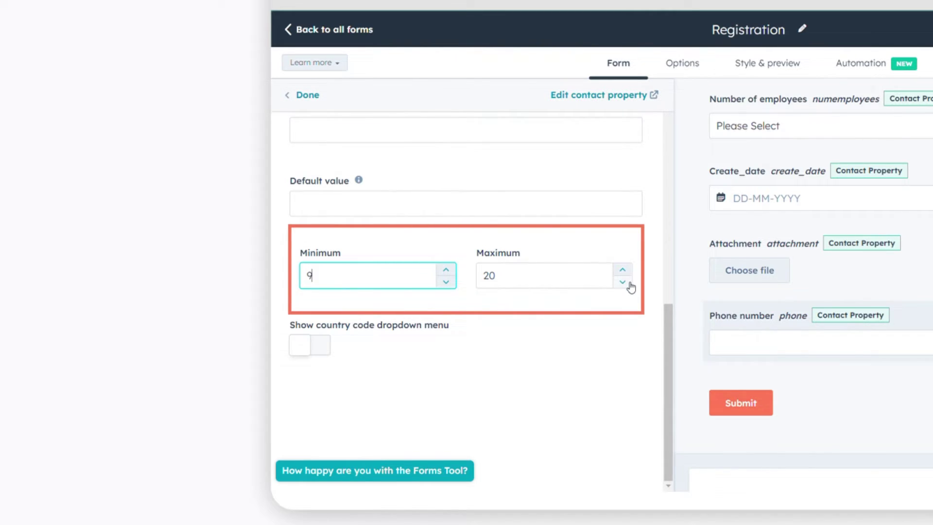
click(630, 287)
text(12)
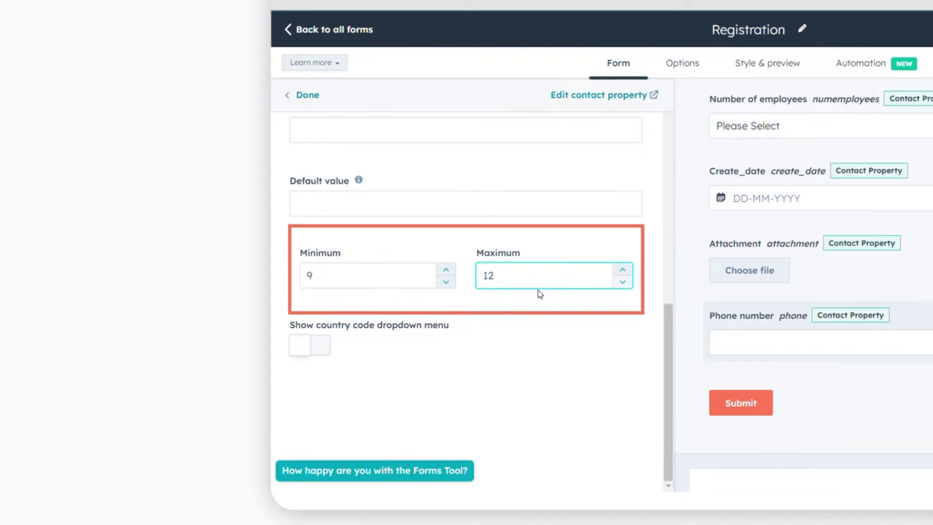
click(446, 269)
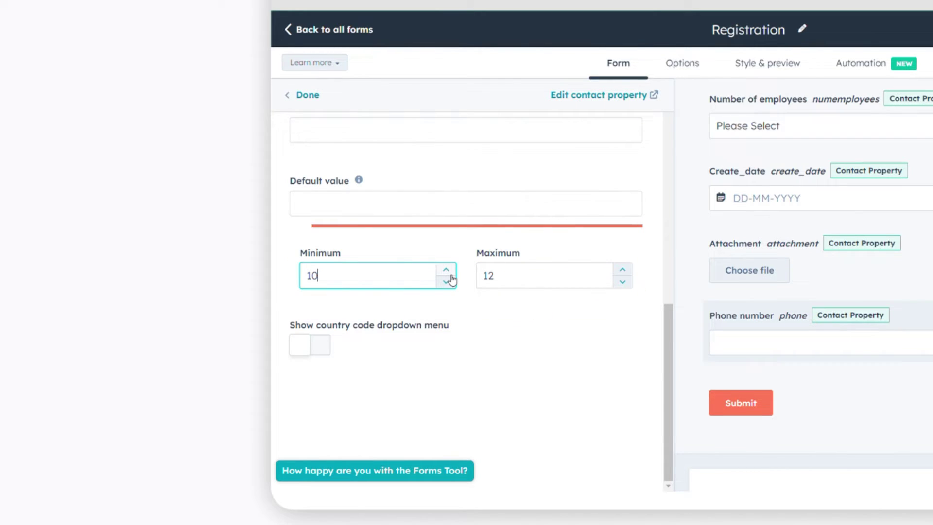
Turn on the country code dropdown for Phone number and publish the form
click(329, 349)
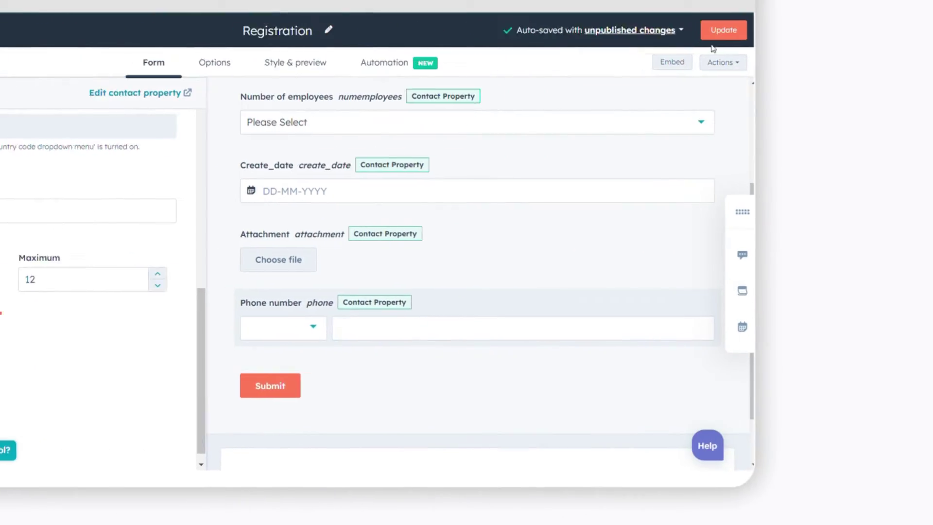
click(639, 34)
click(410, 441)
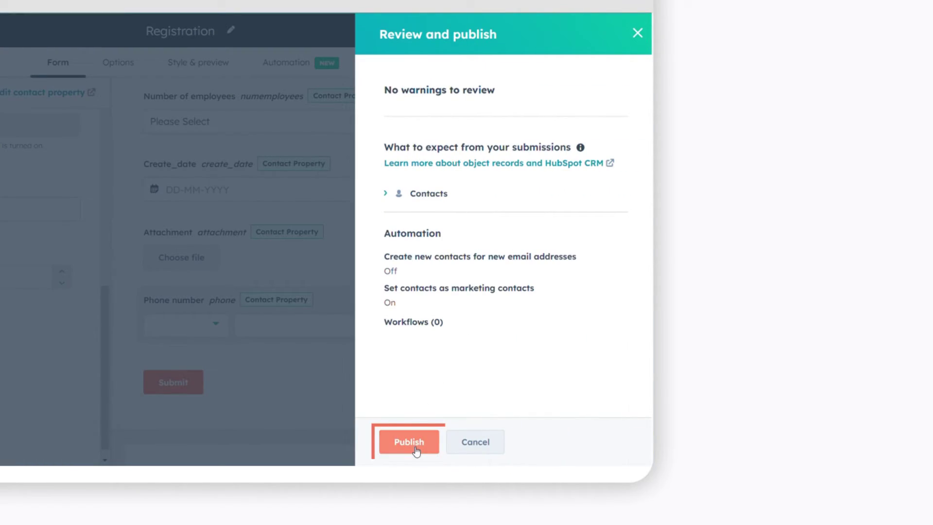